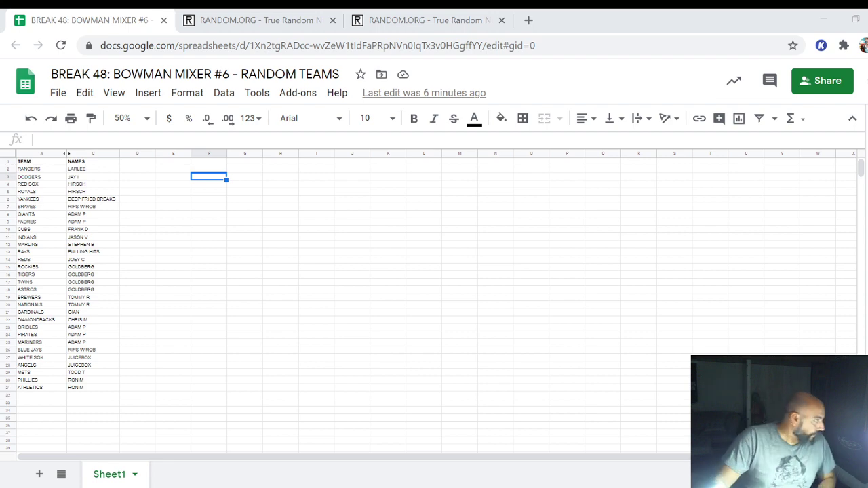
Roll two dice in RANDOM.ORG's Dice Roller (two fours, total 8), then return to the sheet at C2.
click(261, 21)
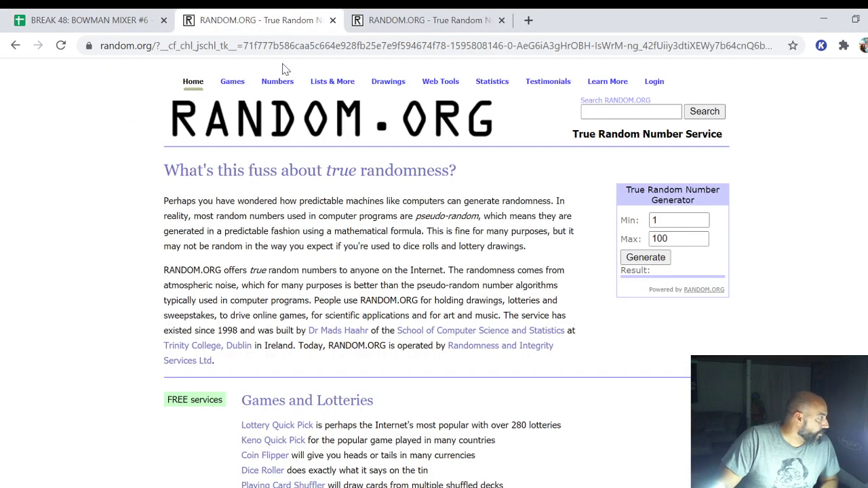
mouse_move(232, 83)
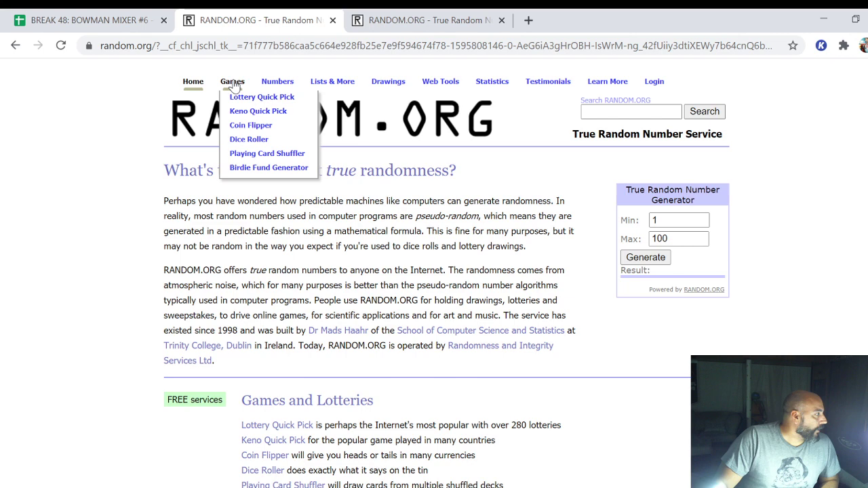
click(249, 141)
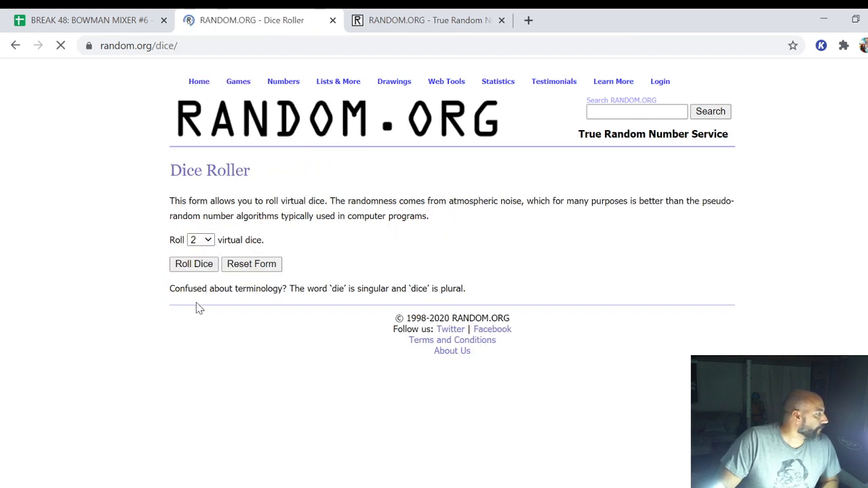
click(193, 264)
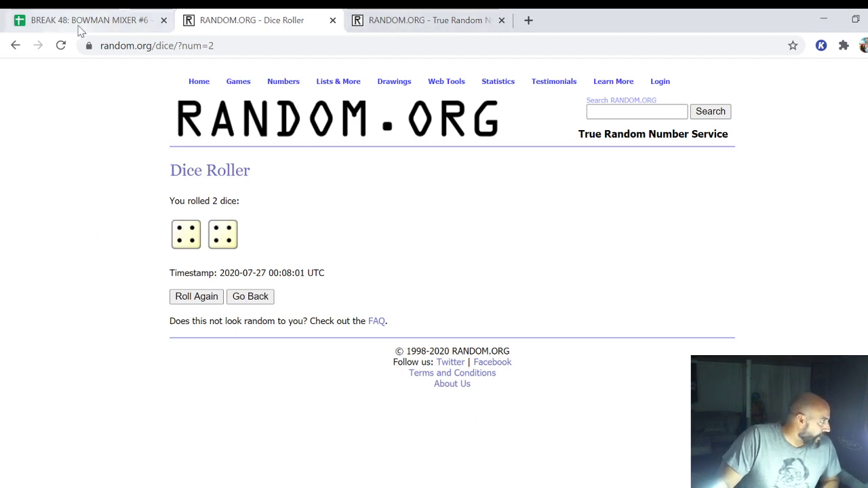
click(67, 27)
click(93, 169)
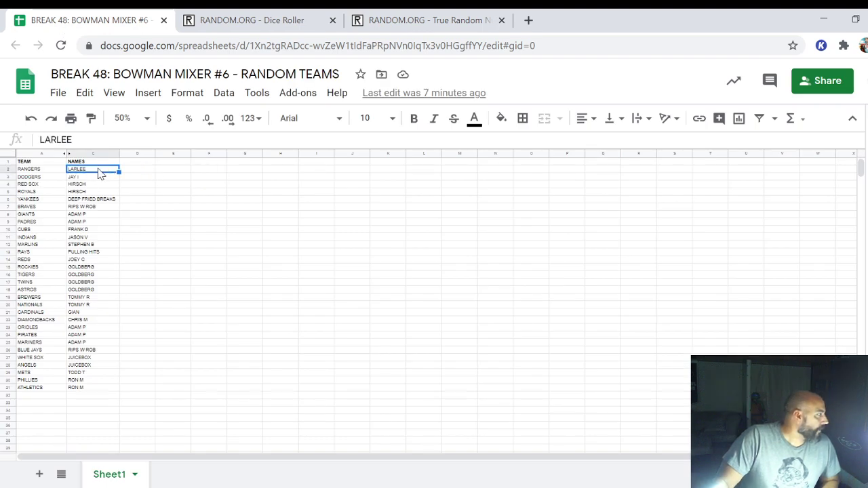
drag(101, 173, 107, 392)
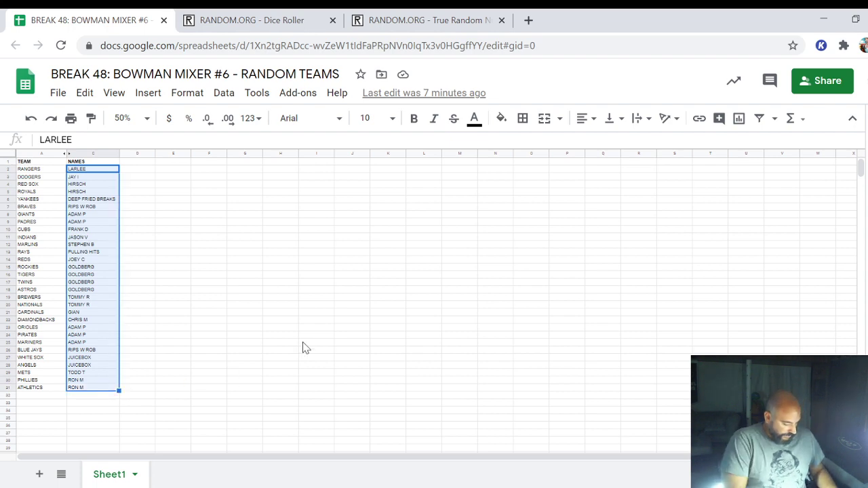
key(ctrl+c)
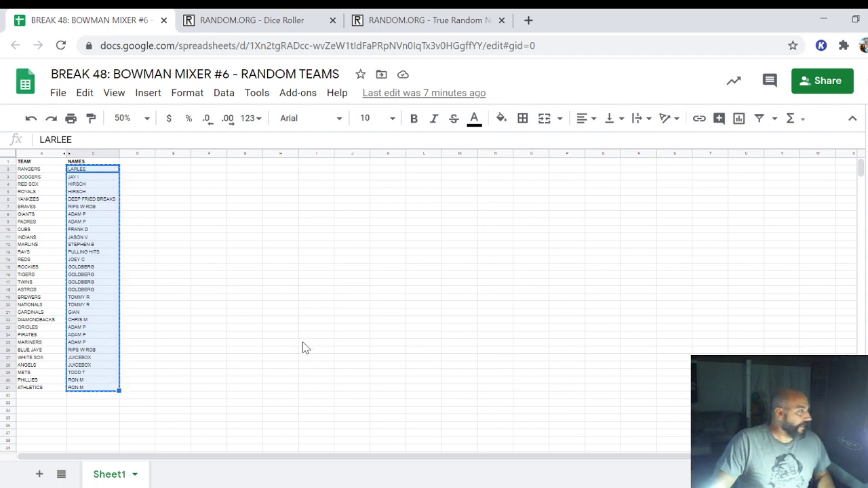
click(400, 24)
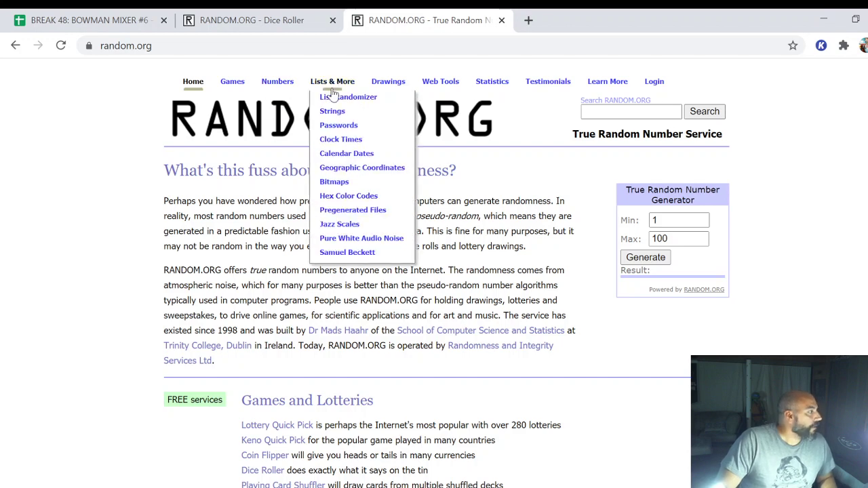
Paste the 30 names into the List Randomizer and randomize them once.
click(336, 98)
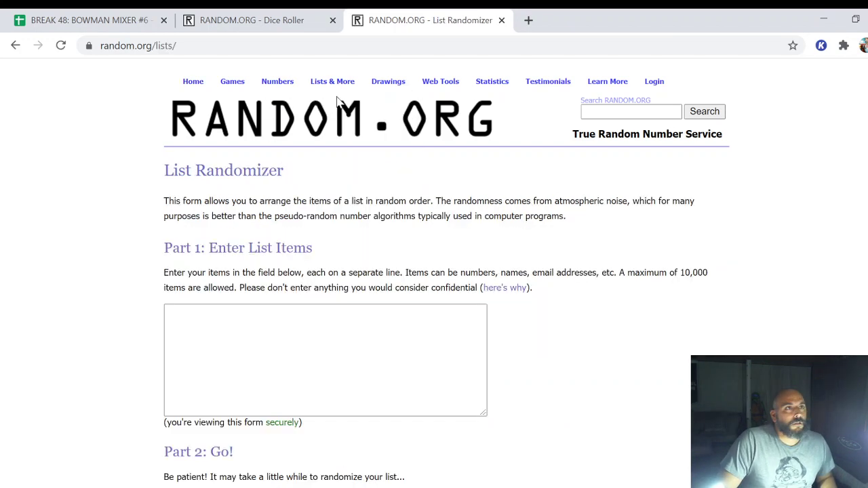
click(187, 306)
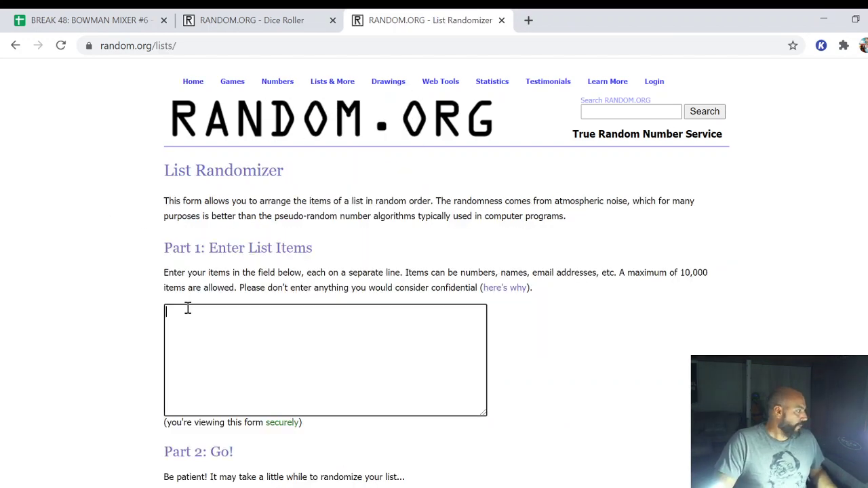
key(ctrl+v)
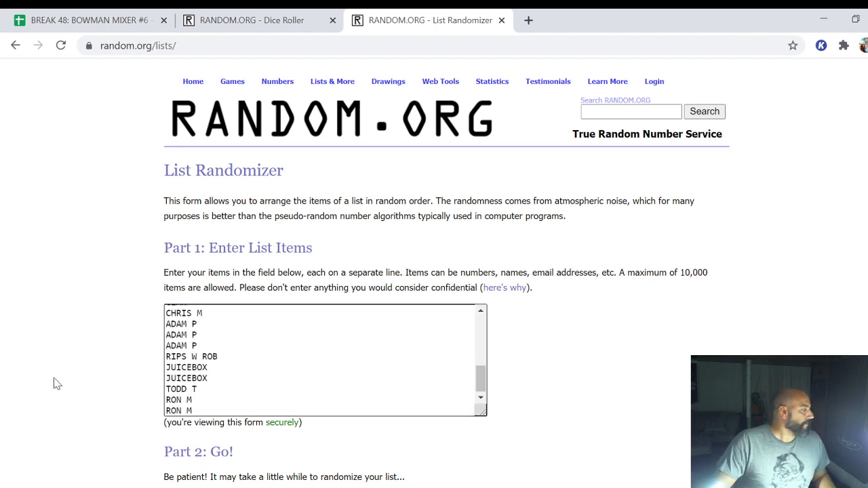
drag(486, 378, 495, 398)
scroll(626, 350, down, 2)
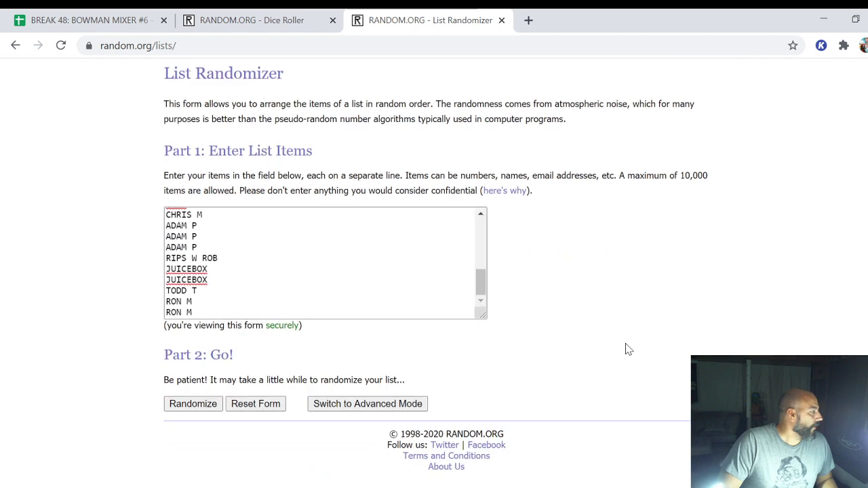
click(230, 26)
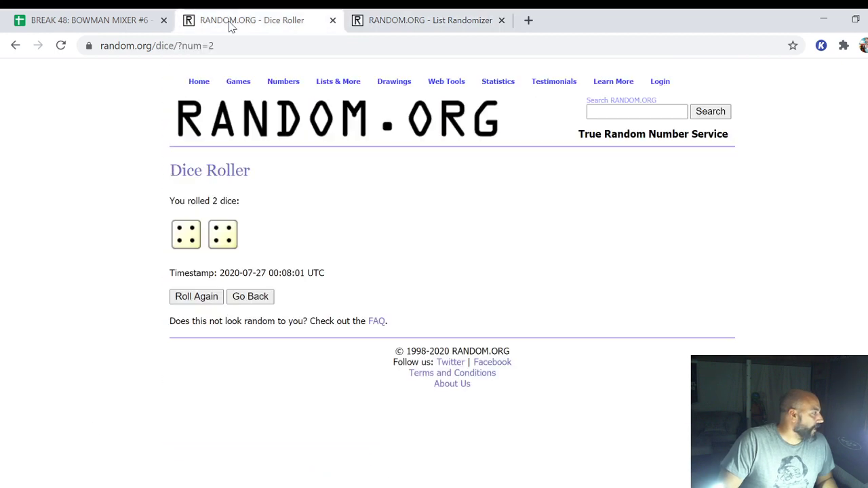
click(404, 28)
click(185, 407)
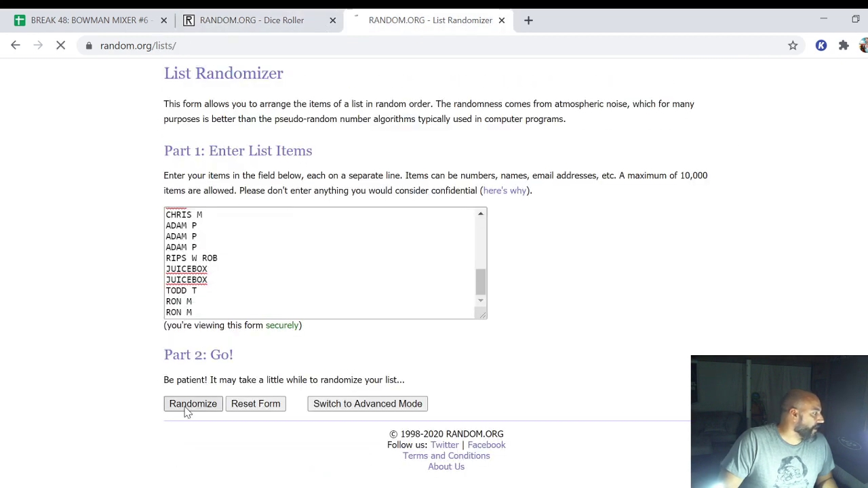
scroll(183, 360, down, 3)
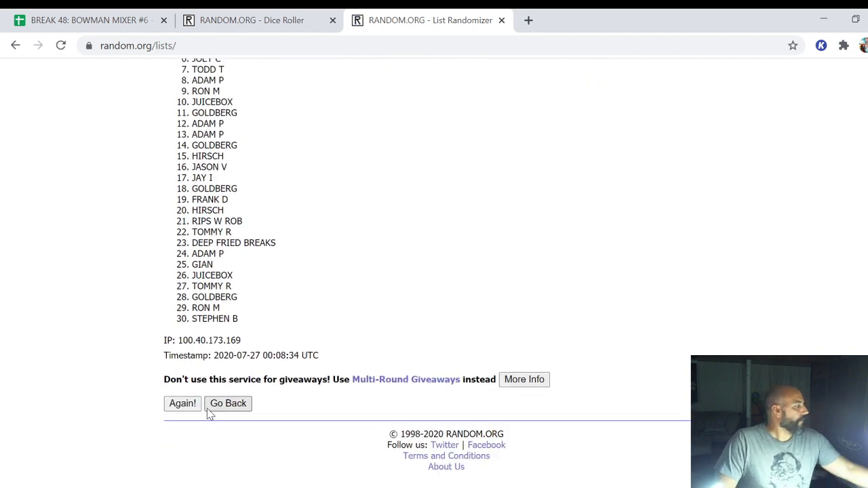
click(181, 403)
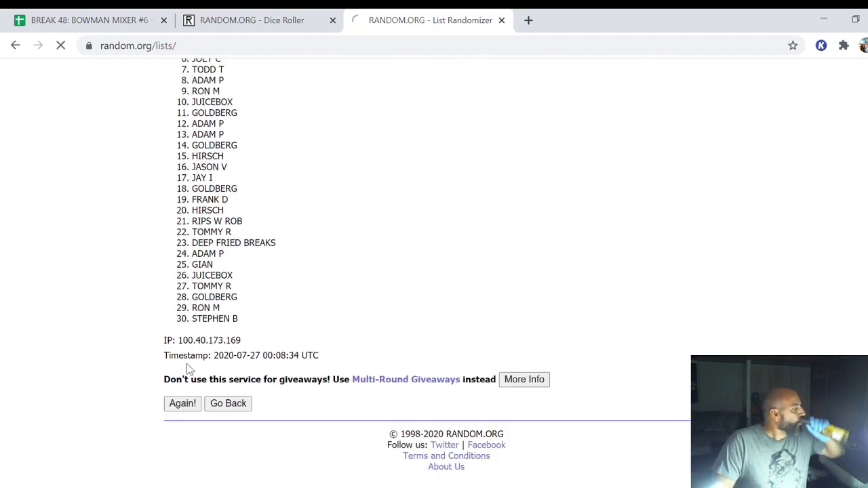
scroll(182, 358, down, 3)
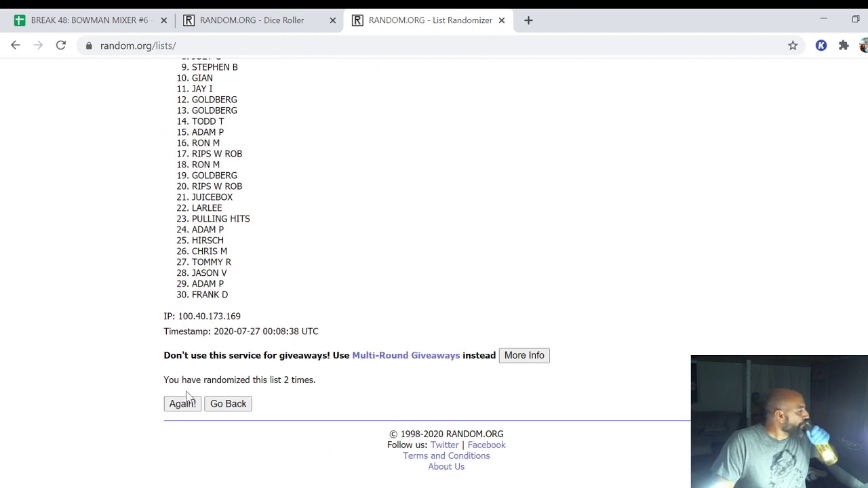
click(185, 404)
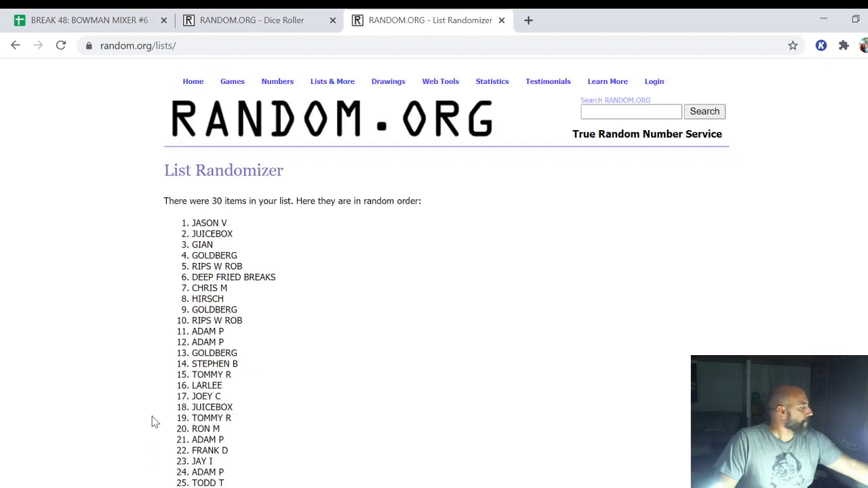
scroll(170, 414, down, 3)
click(190, 406)
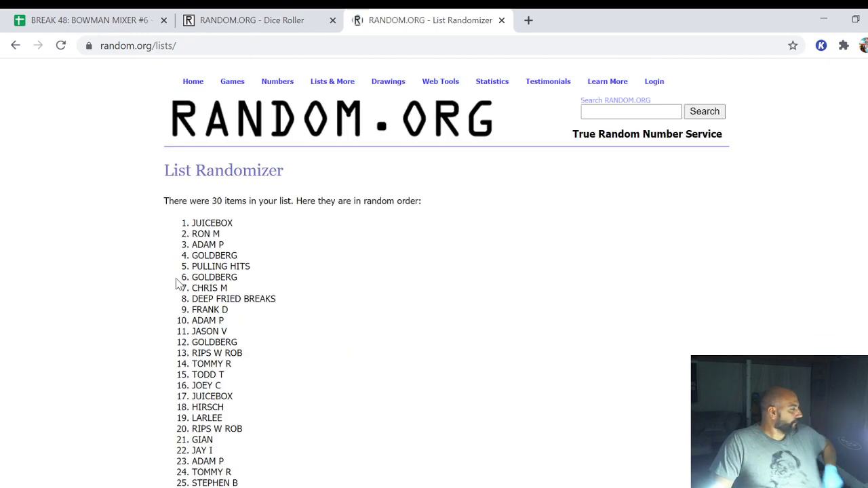
scroll(180, 292, down, 5)
click(175, 406)
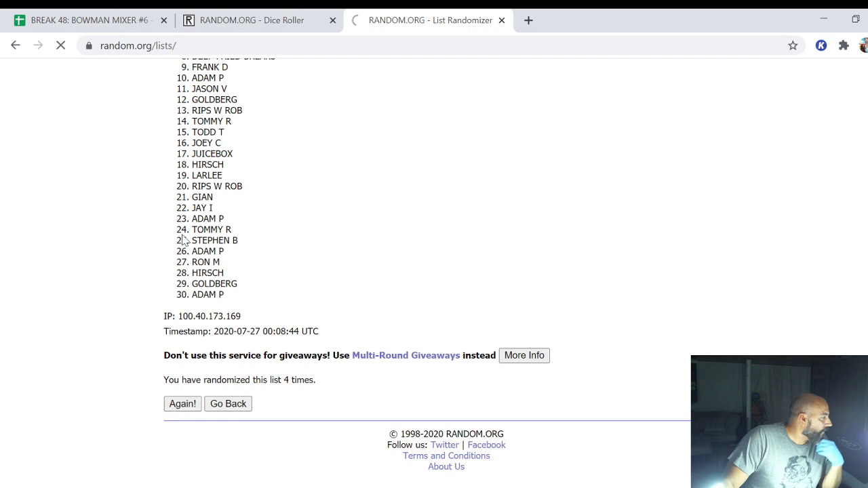
scroll(173, 400, down, 5)
click(175, 403)
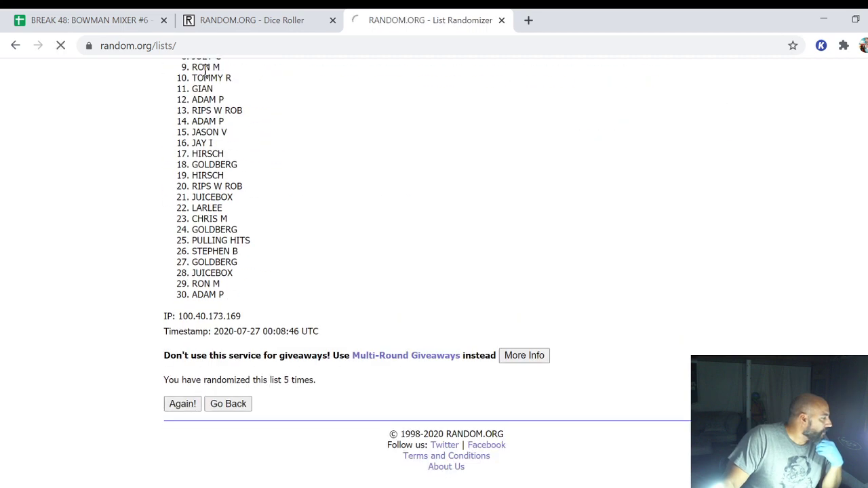
scroll(190, 117, down, 5)
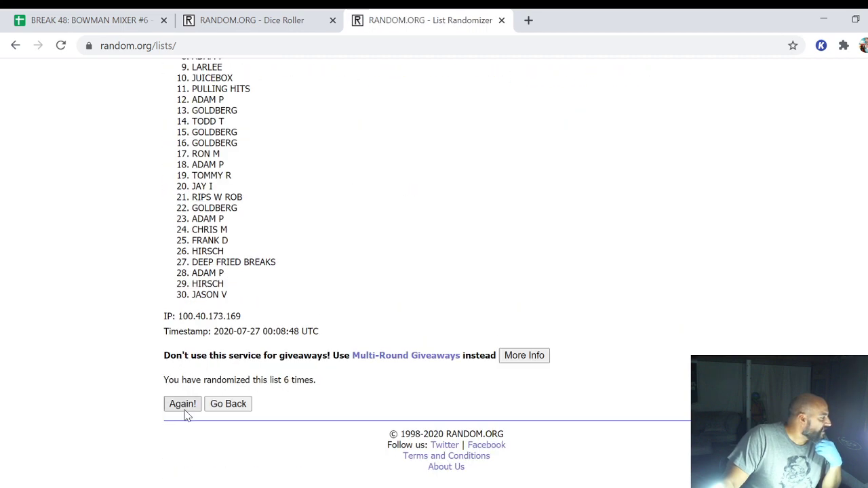
click(183, 405)
scroll(183, 204, down, 5)
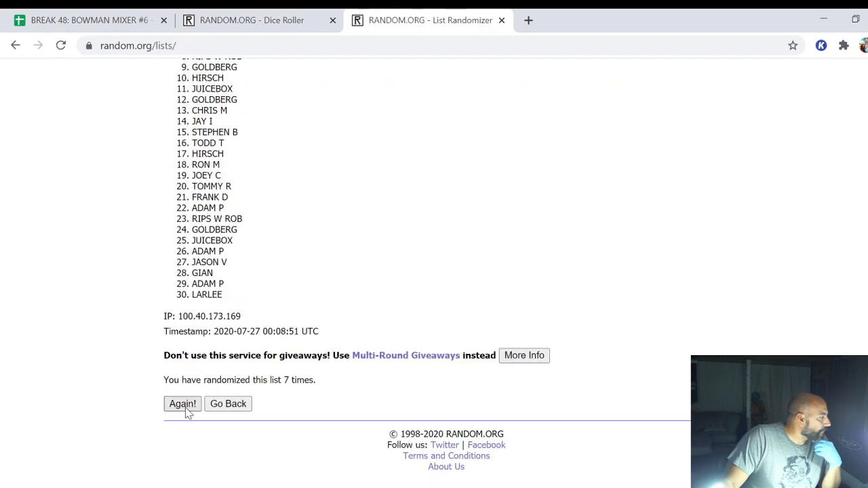
click(183, 405)
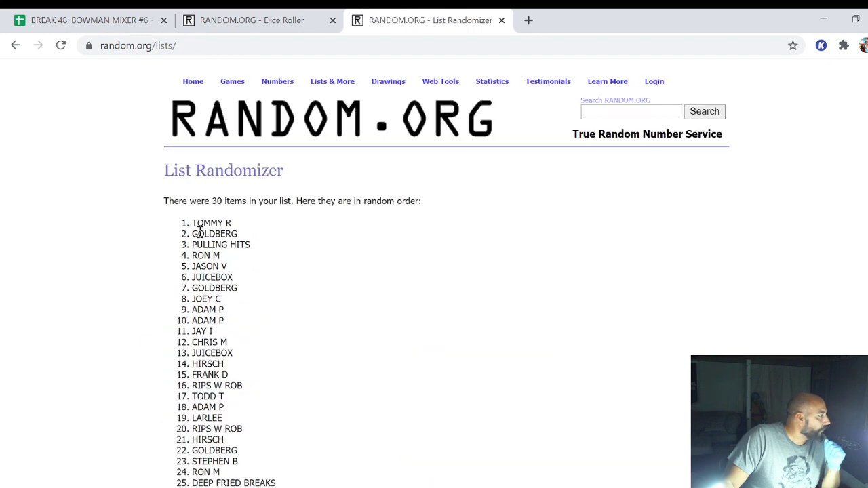
drag(194, 227, 231, 305)
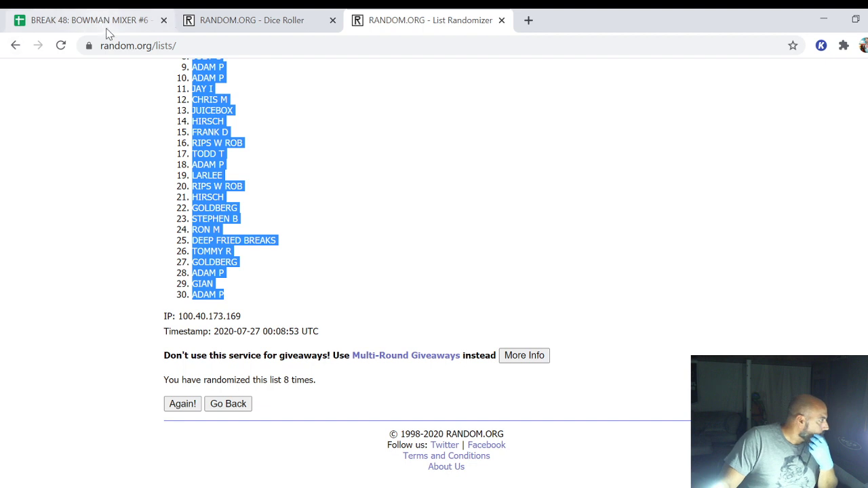
key(ctrl+1)
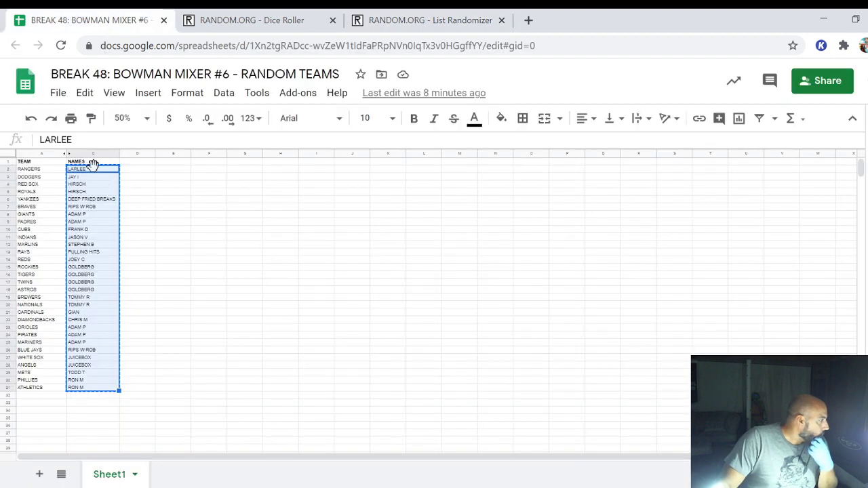
click(169, 170)
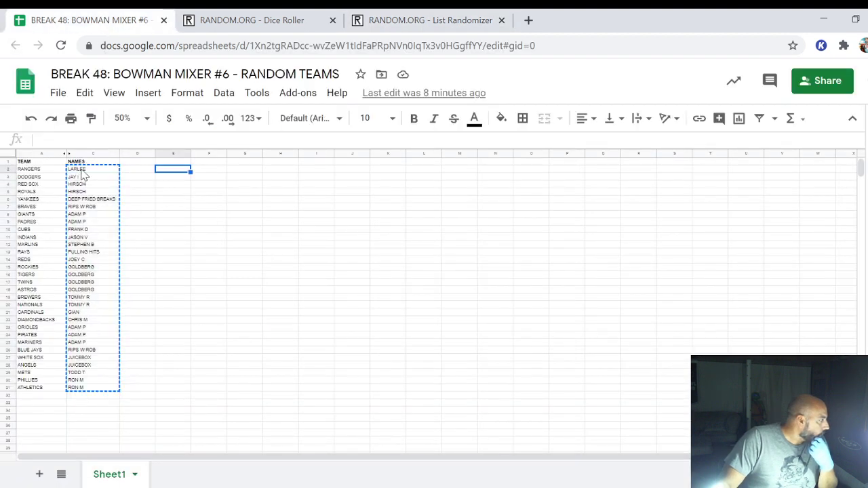
click(82, 170)
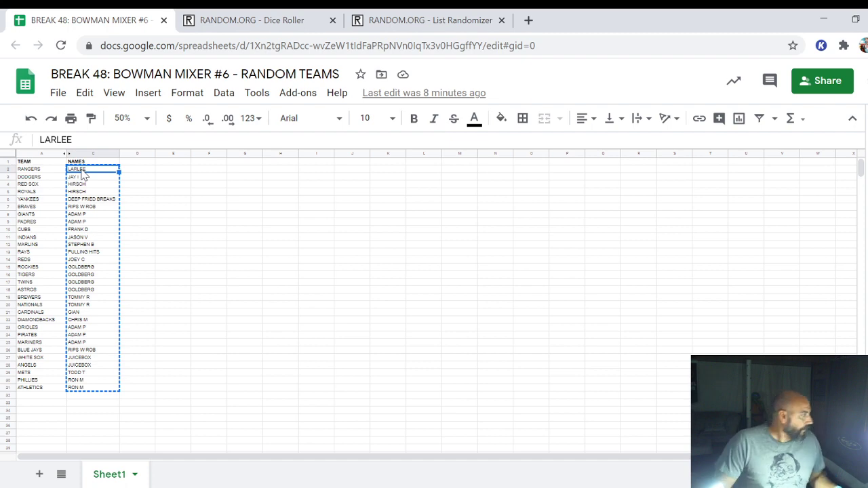
text(TOMMY R GOLDBERG PULLING HITS RON M JASON V JUICEBOX GOLDBERG JOEY C ADAM P ADAM P JAY I CHRIS M JUICEBOX HIRSCH FRANK D RIPS W ROB TODD T ADAM P LARLEE RIPS W ROB HIRSCH GOLDBERG STEPHEN B RON M DEEP FRIED BREAKS TOMMY R GOLDBERG ADAM P GIAN ADAM P)
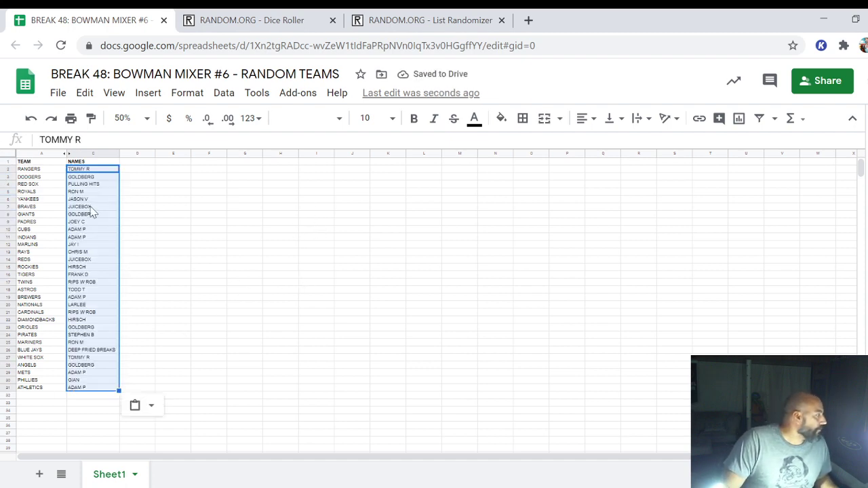
click(43, 169)
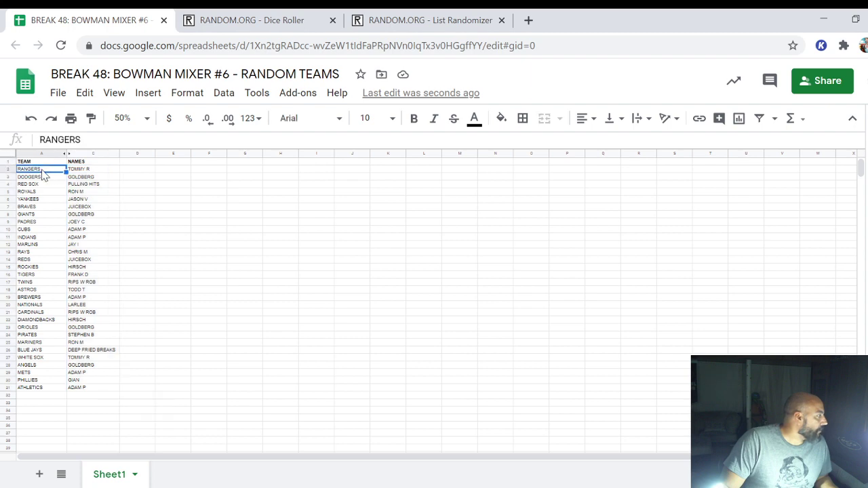
drag(42, 170, 43, 393)
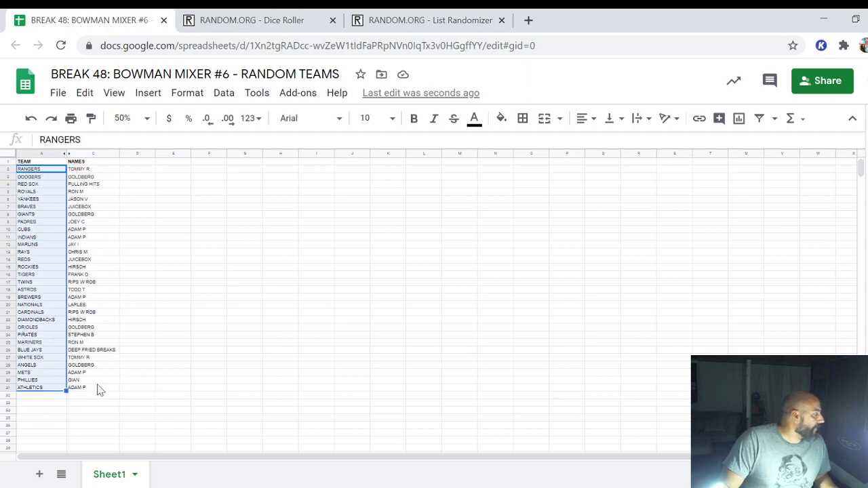
Copy the 30 teams from A2:A31, paste them into a fresh List Randomizer form, and randomize.
key(ctrl+c)
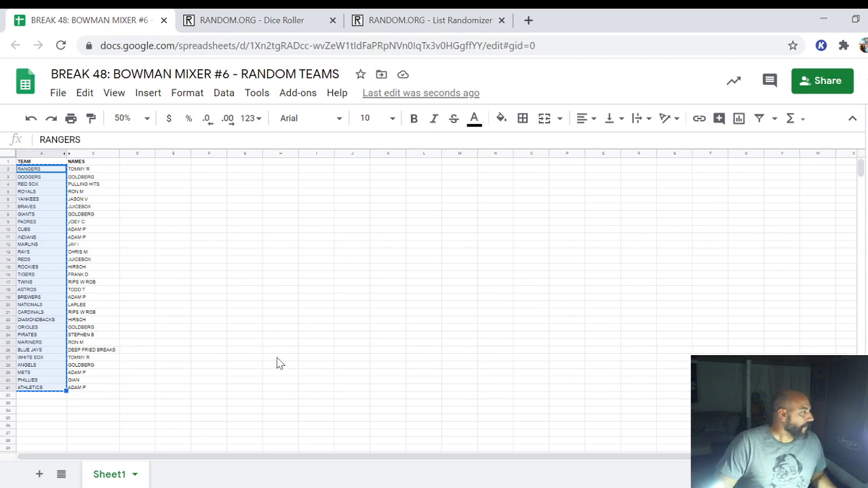
click(408, 23)
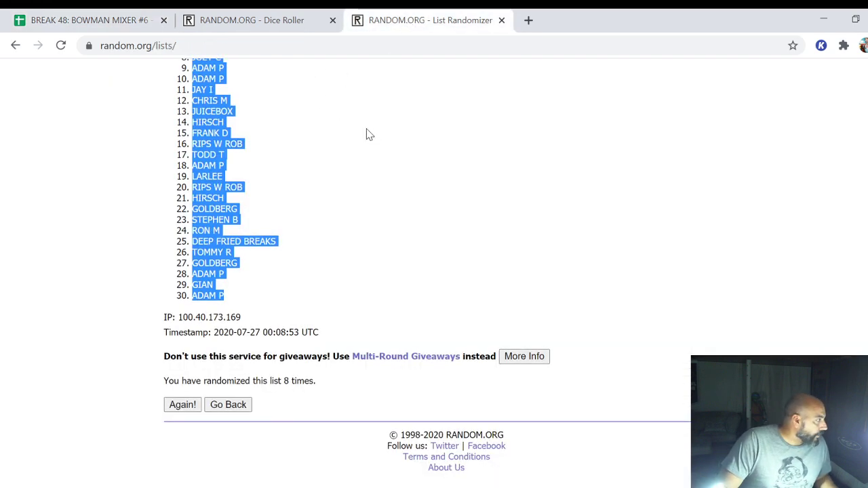
scroll(366, 115, up, 4)
click(342, 99)
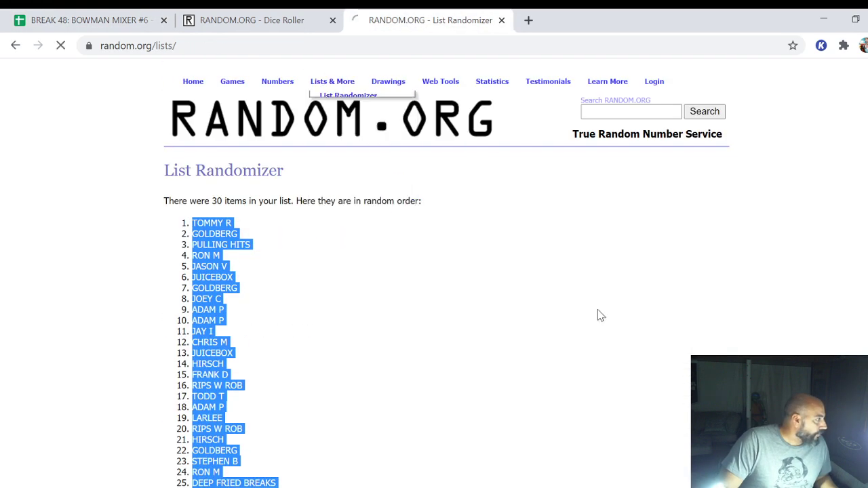
click(257, 24)
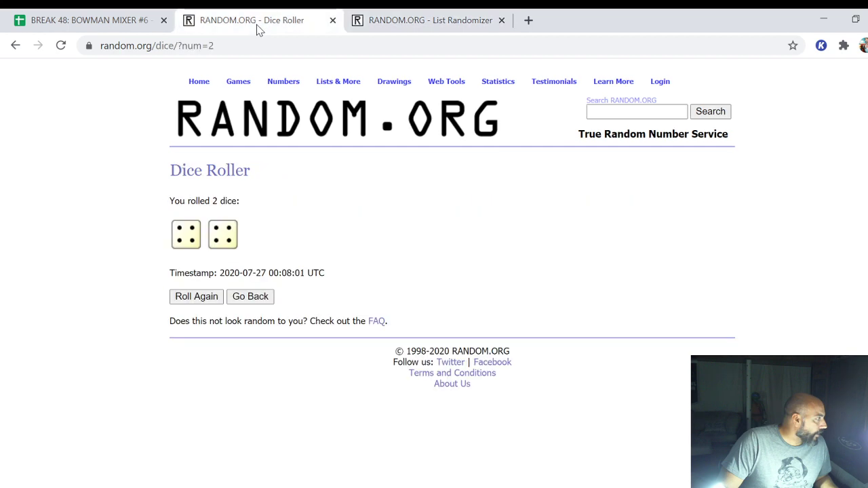
click(407, 26)
click(237, 327)
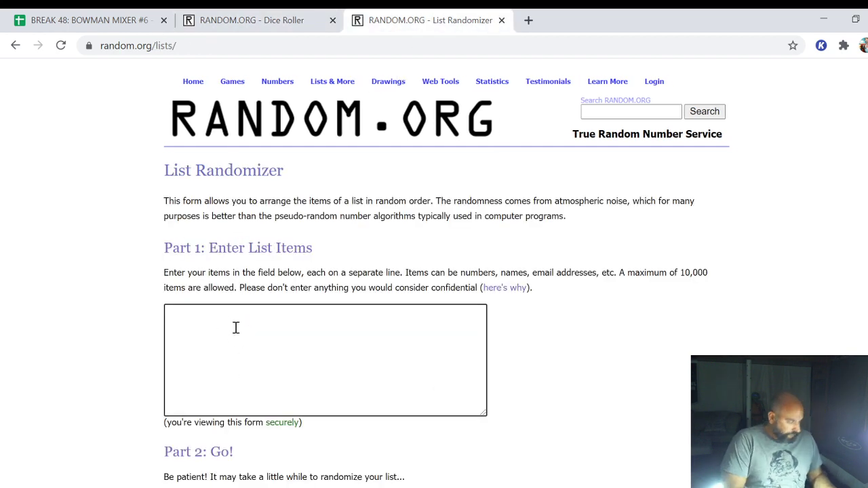
key(ctrl+v)
scroll(591, 249, down, 3)
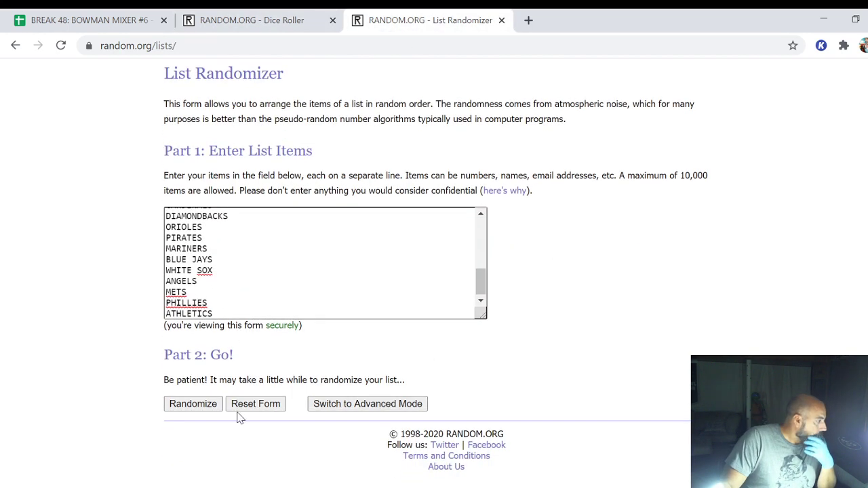
click(187, 402)
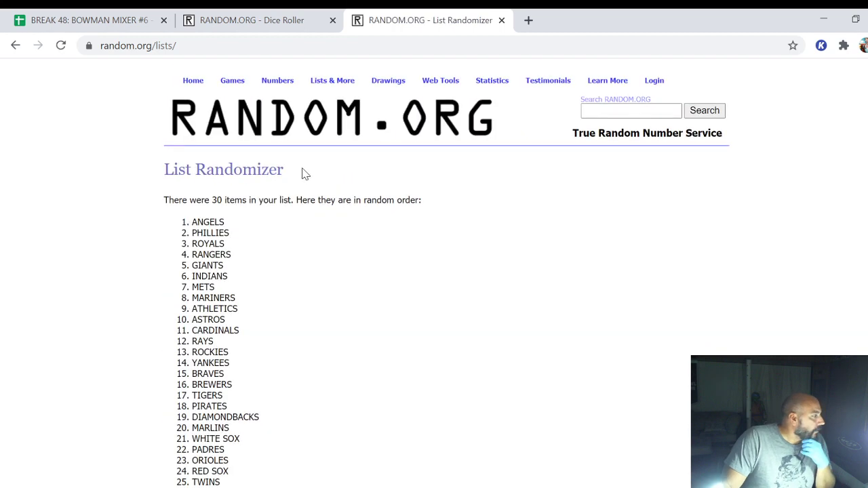
Reshuffle the team list repeatedly with Again!
scroll(295, 332, down, 3)
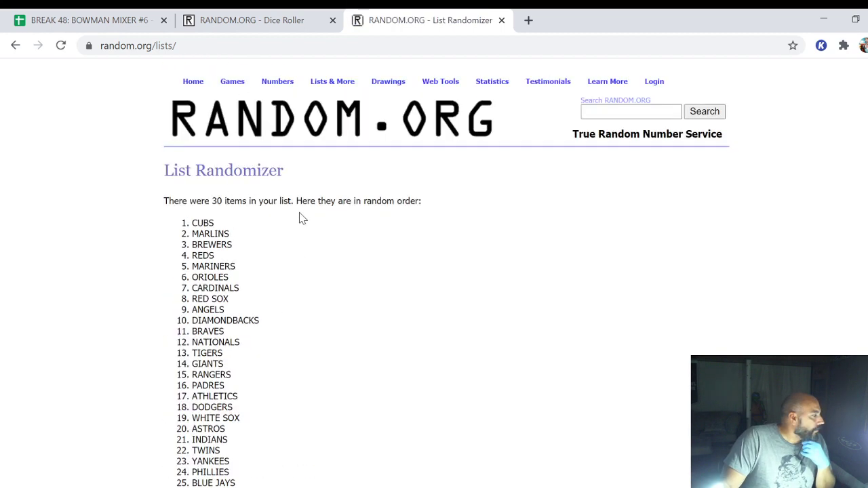
scroll(299, 217, down, 3)
click(186, 408)
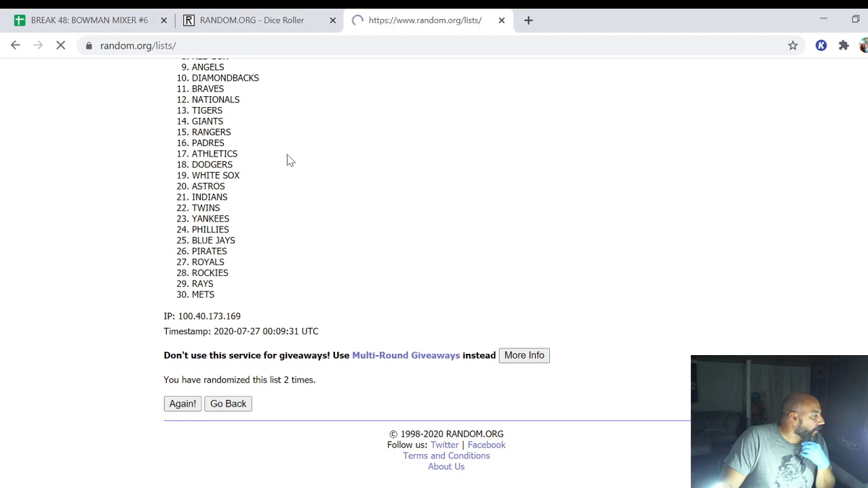
click(186, 408)
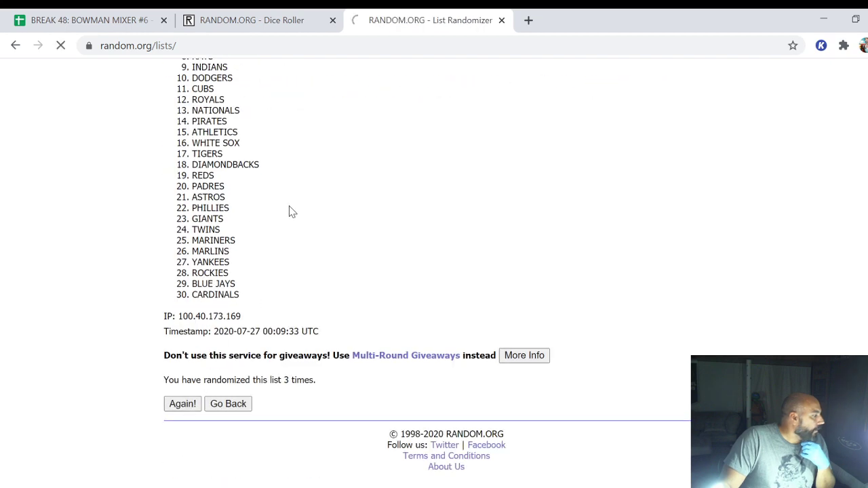
scroll(287, 224, down, 3)
click(178, 406)
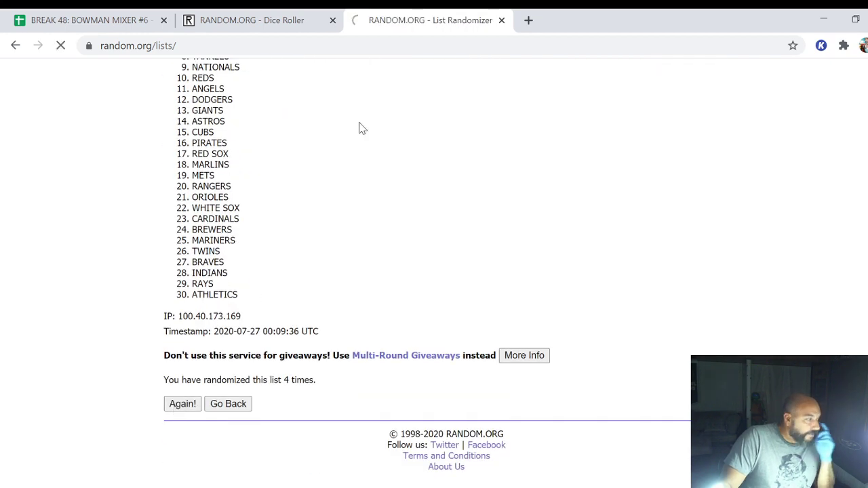
scroll(192, 469, down, 5)
click(195, 402)
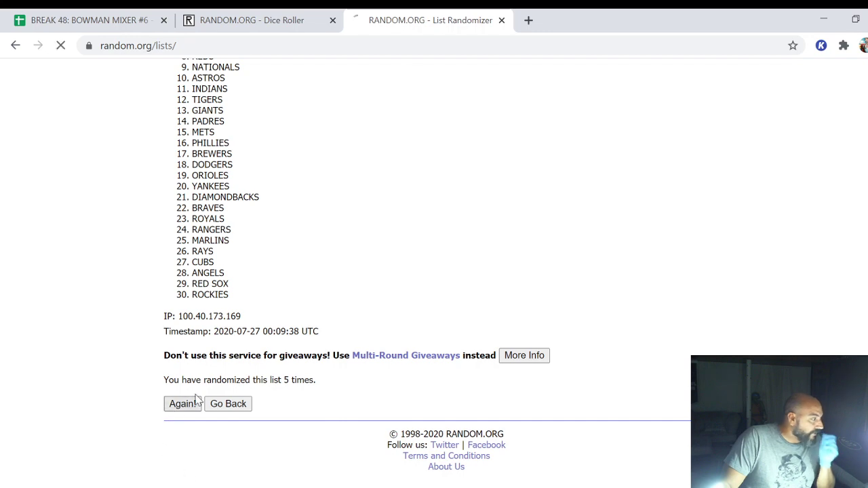
click(182, 404)
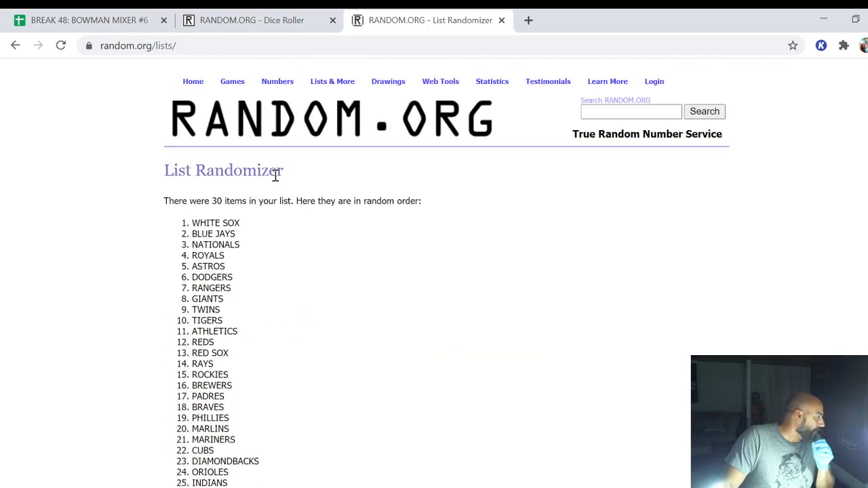
click(180, 407)
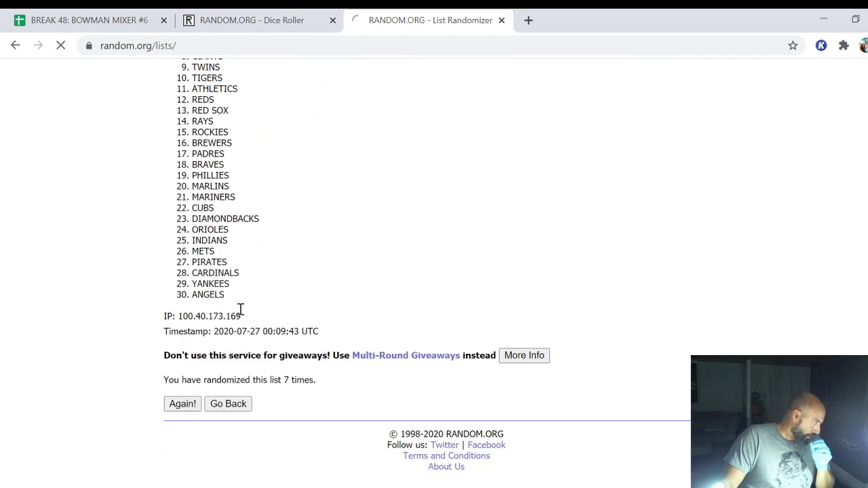
Confirm 8 shuffles against the dice total and select the final team order, MARLINS to BRAVES.
click(199, 30)
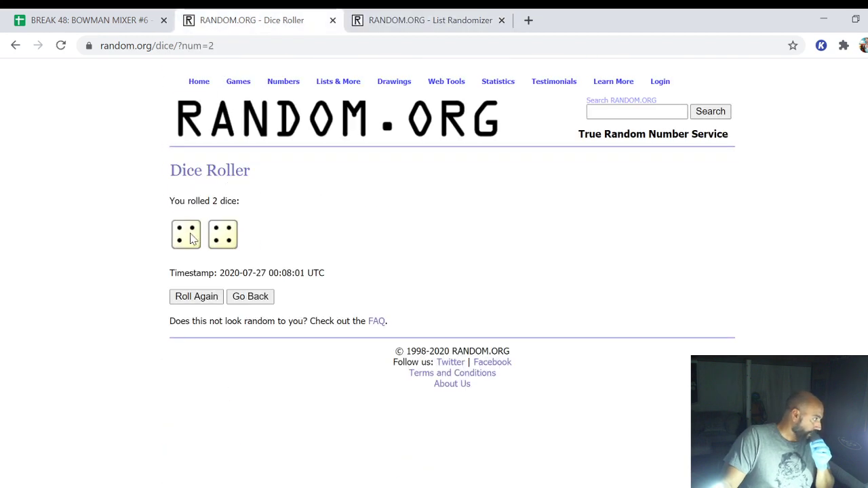
click(398, 17)
scroll(251, 313, down, 4)
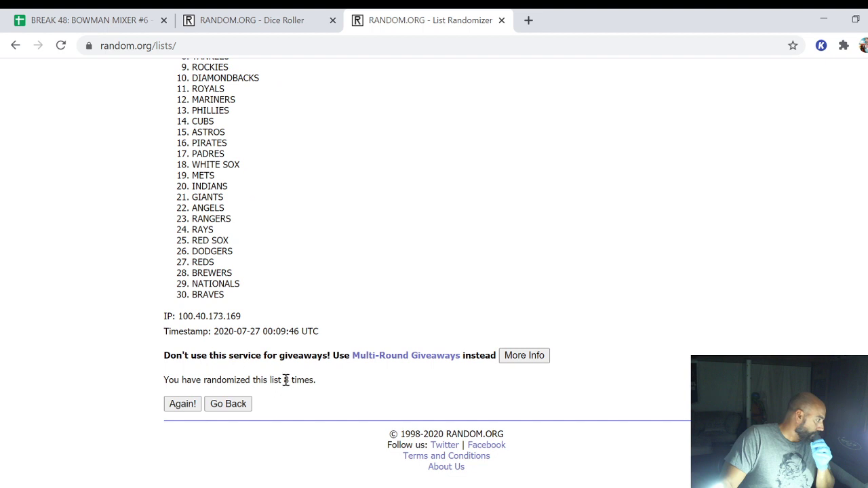
drag(284, 380, 344, 382)
drag(241, 296, 202, 224)
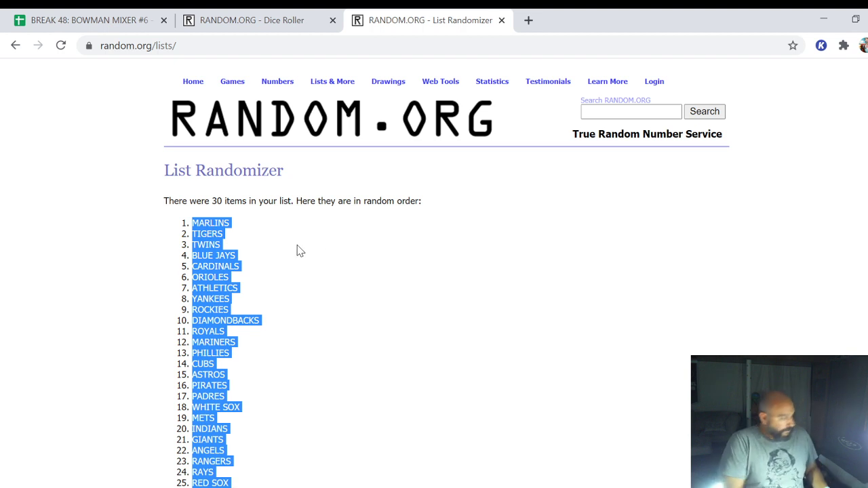
click(105, 29)
click(36, 171)
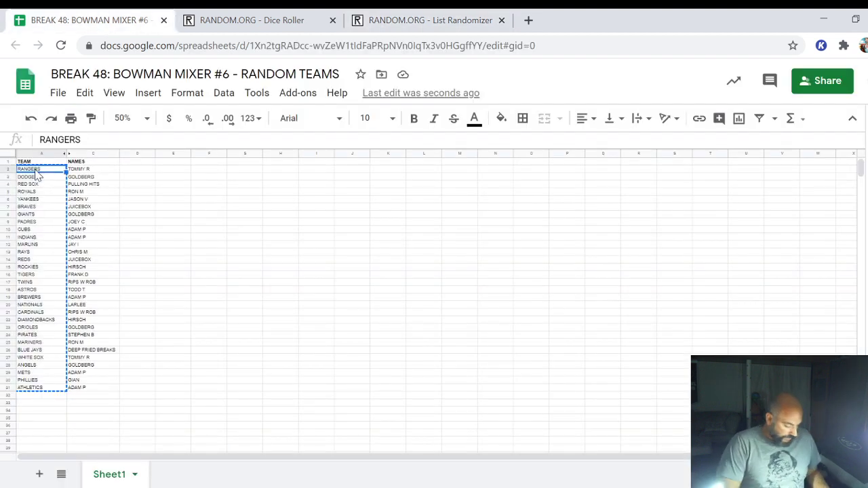
text(MARLINS TIGERS TWINS BLUE JAYS CARDINALS ORIOLES ATHLETICS YANKEES ROCKIES DIAMONDBACKS ROYALS MARINERS PHILLIES CUBS ASTROS PIRATES PADRES WHITE SOX METS INDIANS GIANTS ANGELS RANGERS RAYS RED SOX DODGERS REDS BREWERS NATIONALS BRAVES)
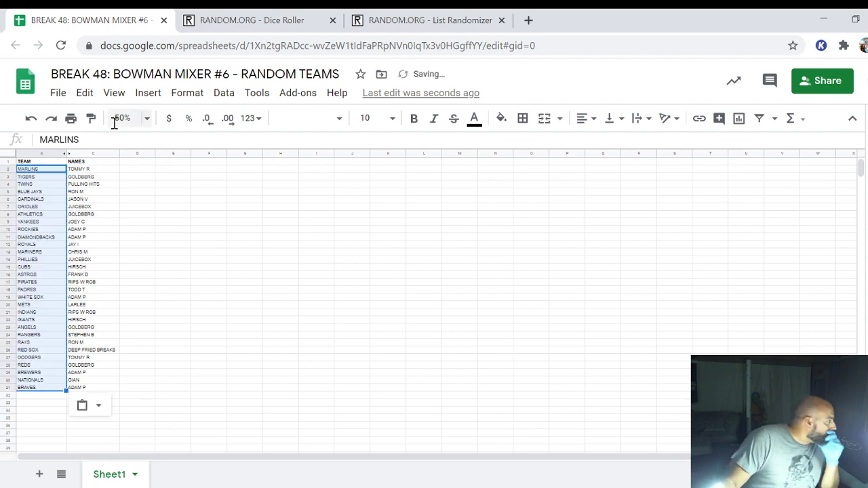
Set the sheet zoom to 75% and clear the selection.
click(144, 119)
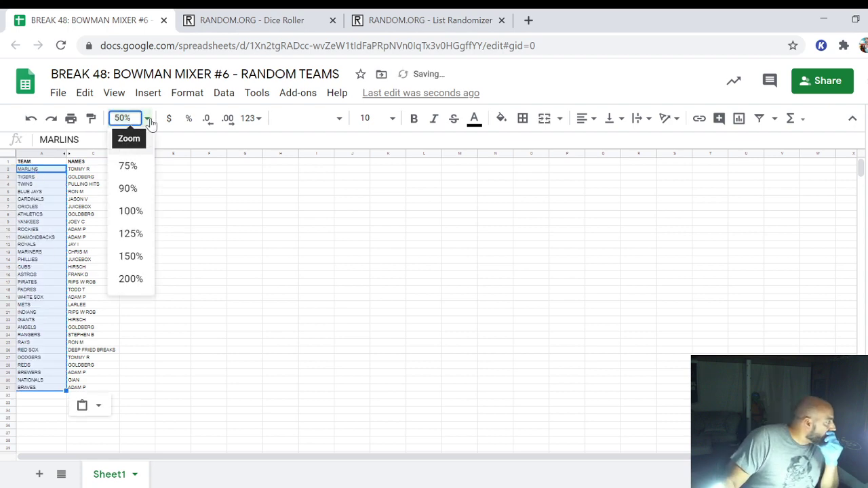
click(142, 170)
click(306, 202)
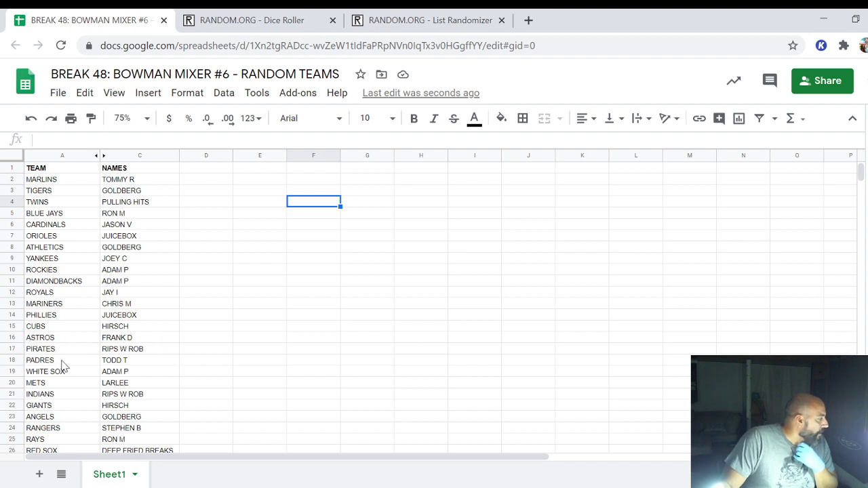
click(134, 374)
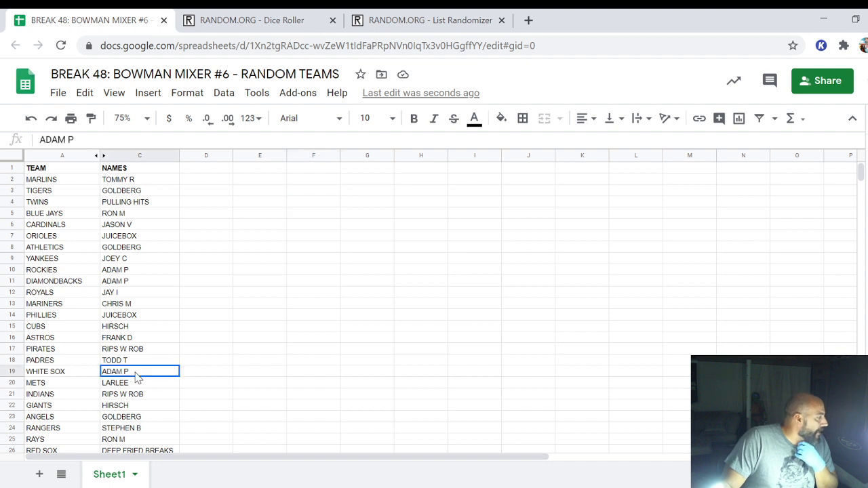
click(34, 387)
scroll(178, 360, down, 3)
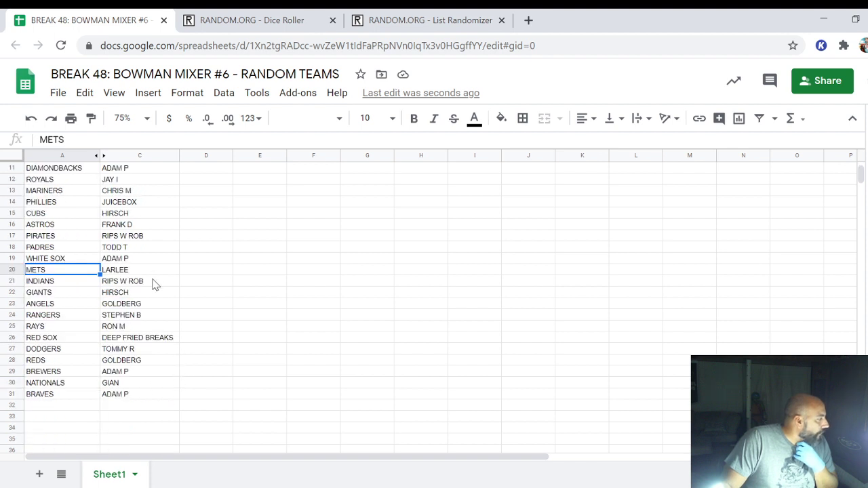
click(153, 296)
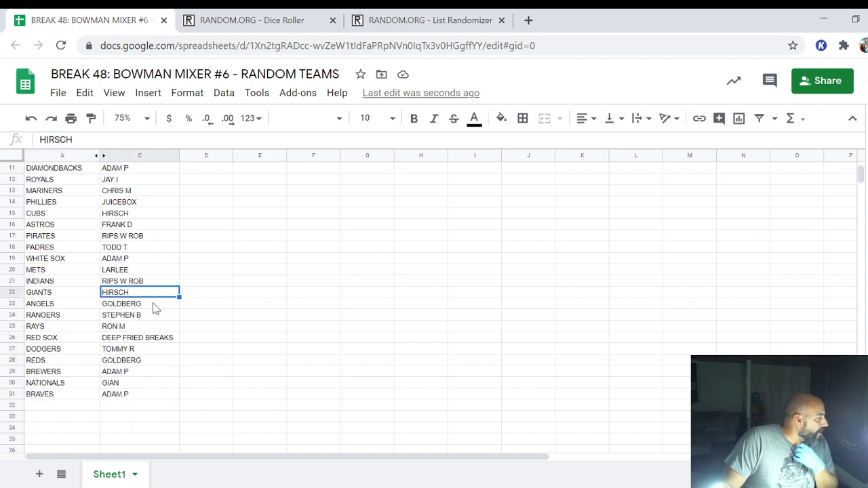
click(153, 305)
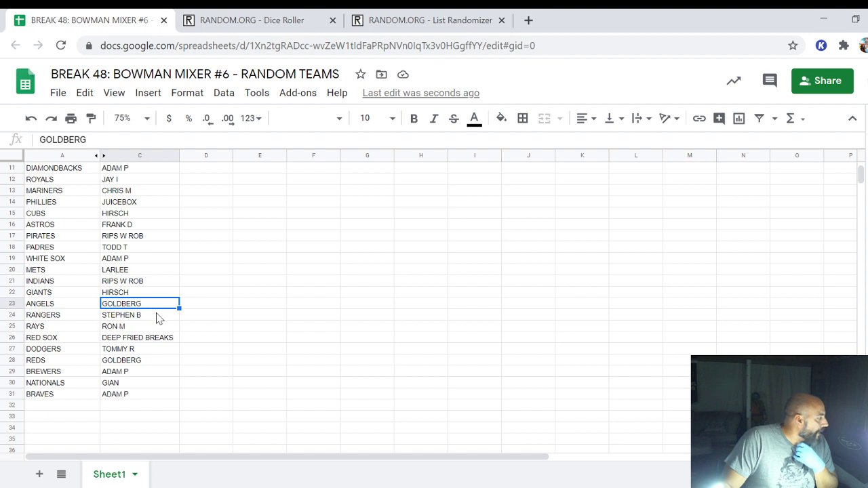
click(157, 317)
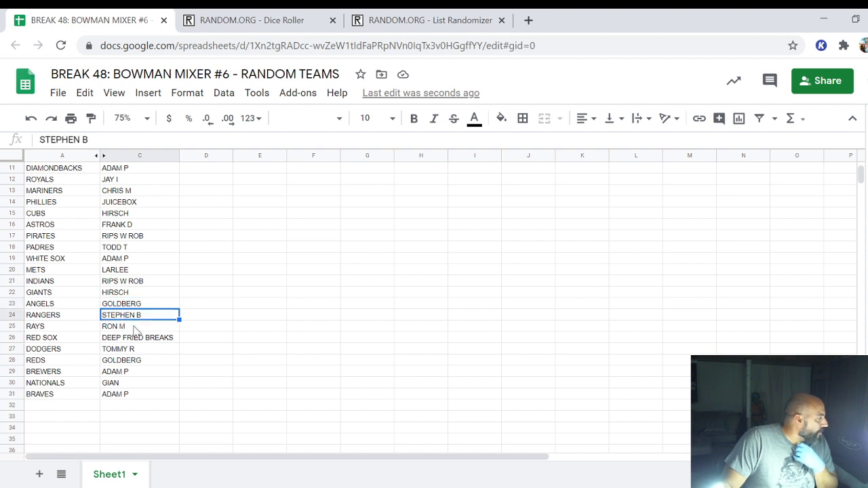
click(135, 328)
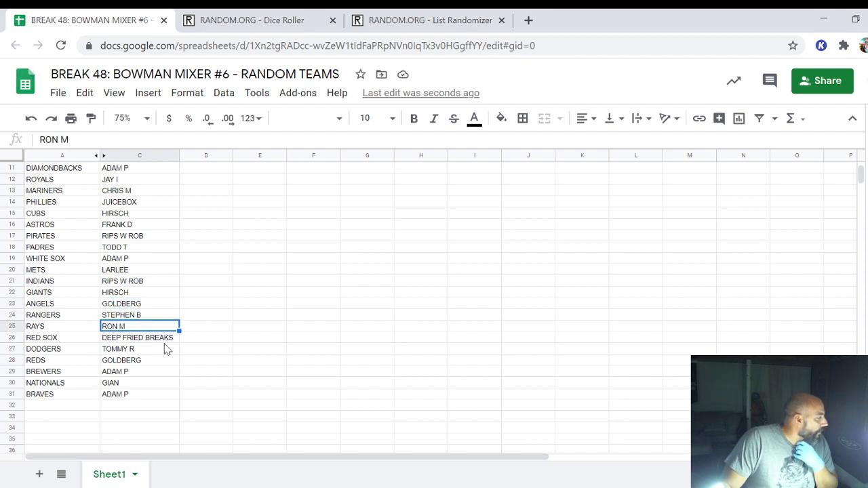
click(164, 343)
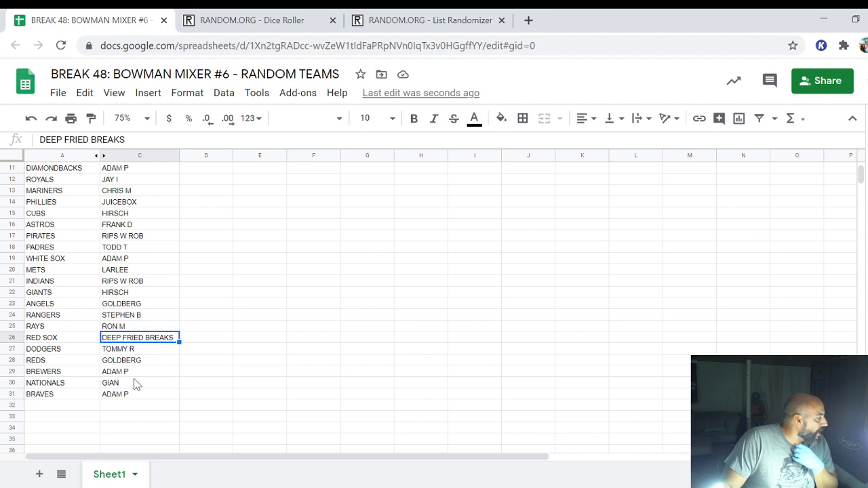
click(148, 397)
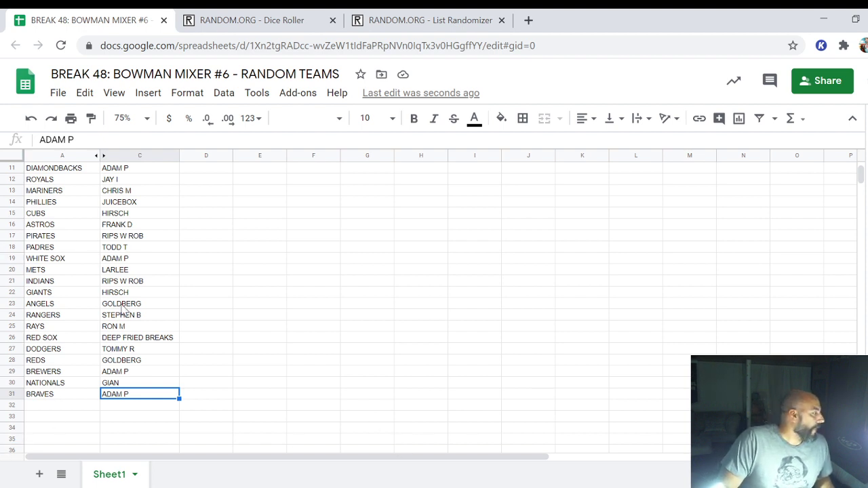
scroll(125, 308, up, 5)
Set the sheet zoom to 50% and clear the selection so all 30 rows show.
click(148, 119)
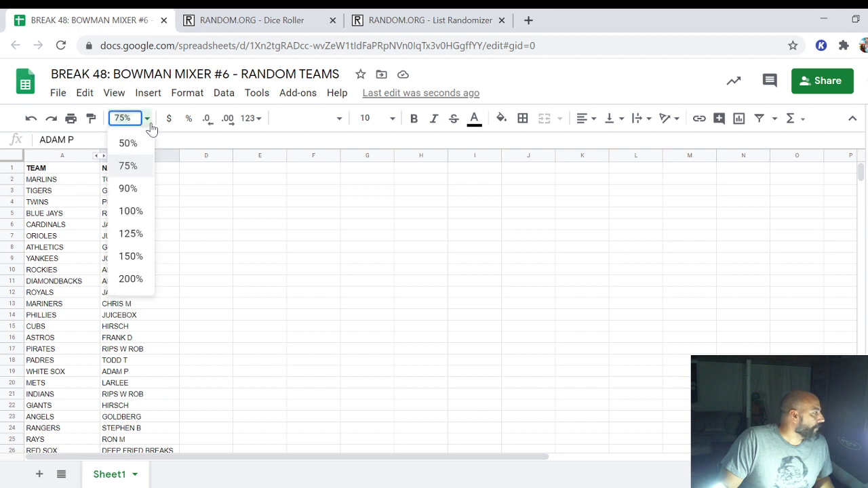
click(131, 143)
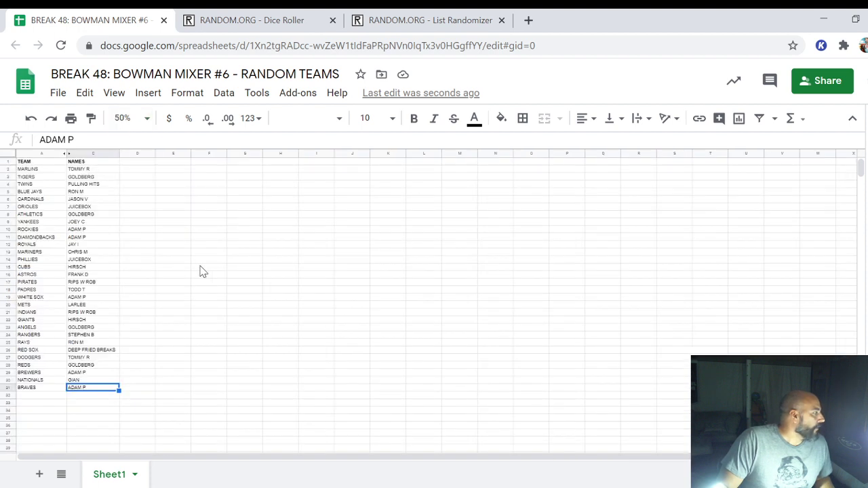
drag(53, 170, 86, 179)
click(173, 178)
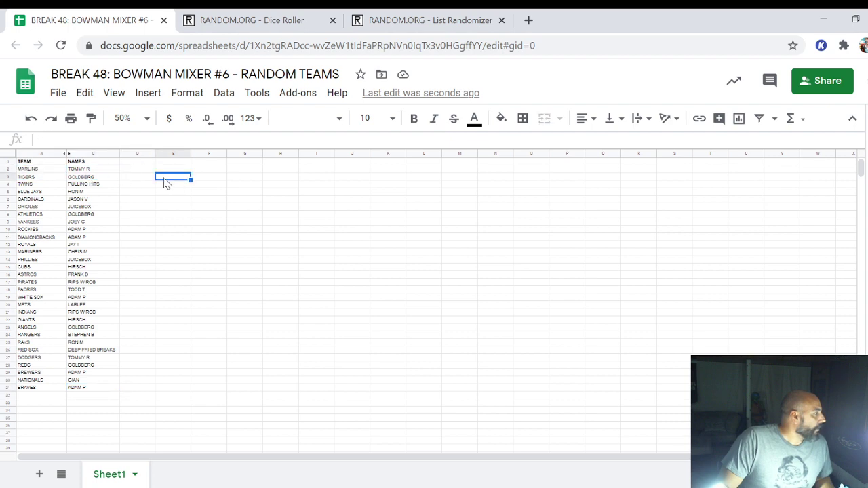